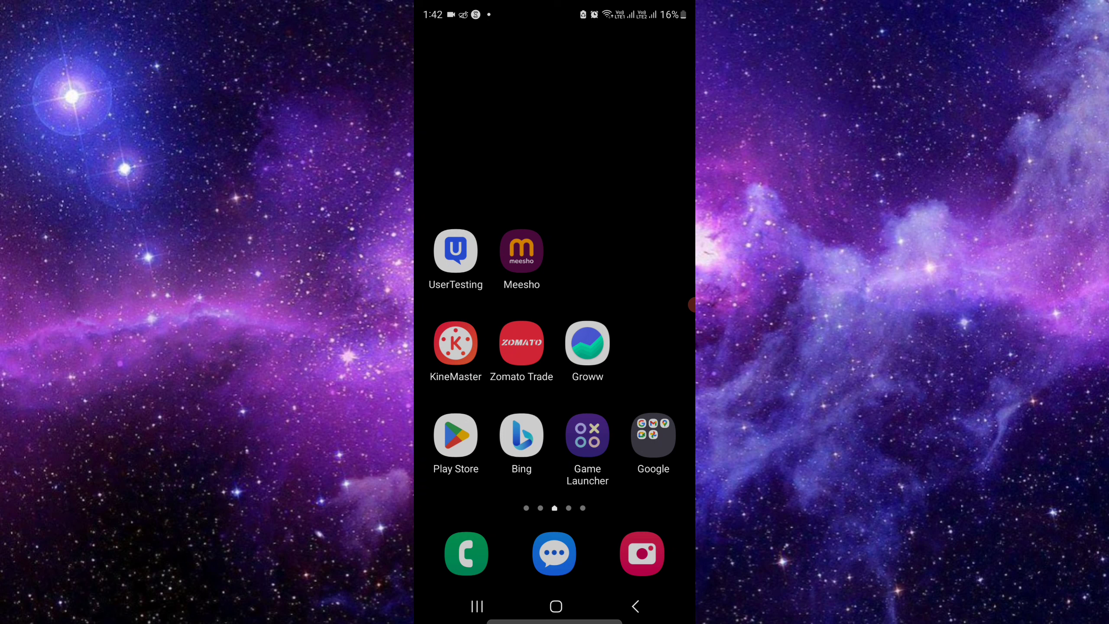
# Step: Swipe to the home page showing the Google search bar, Chrome and Facebook
pyautogui.moveTo(485, 347); pyautogui.dragTo(658, 347)
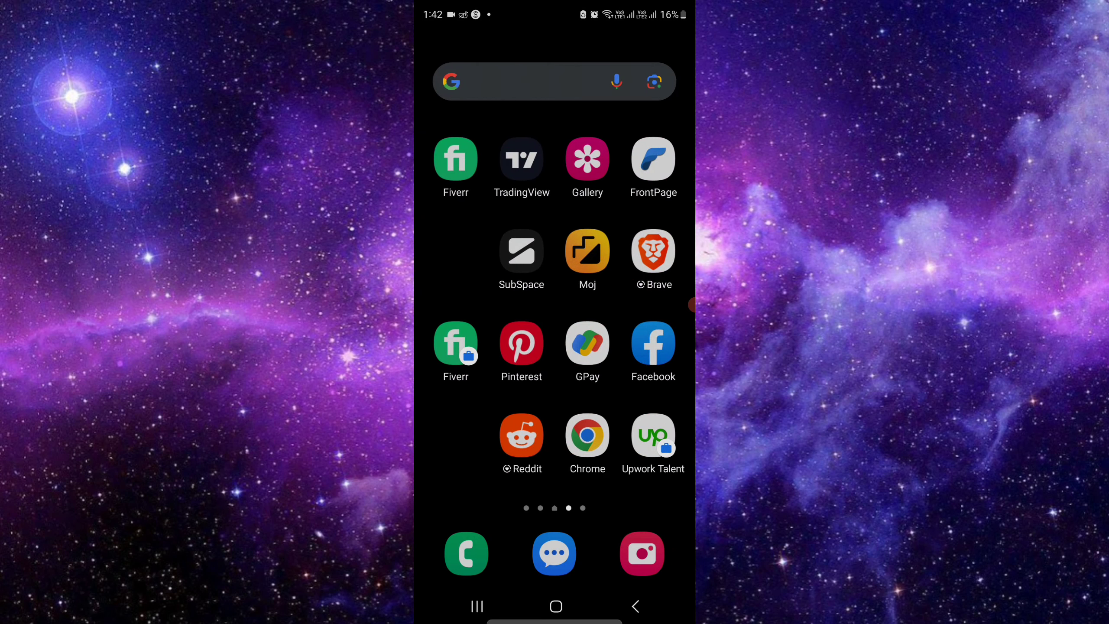
# Step: Search Google for "Schwab app" and bring up the Schwab Mobile Google Play listing
pyautogui.click(520, 82)
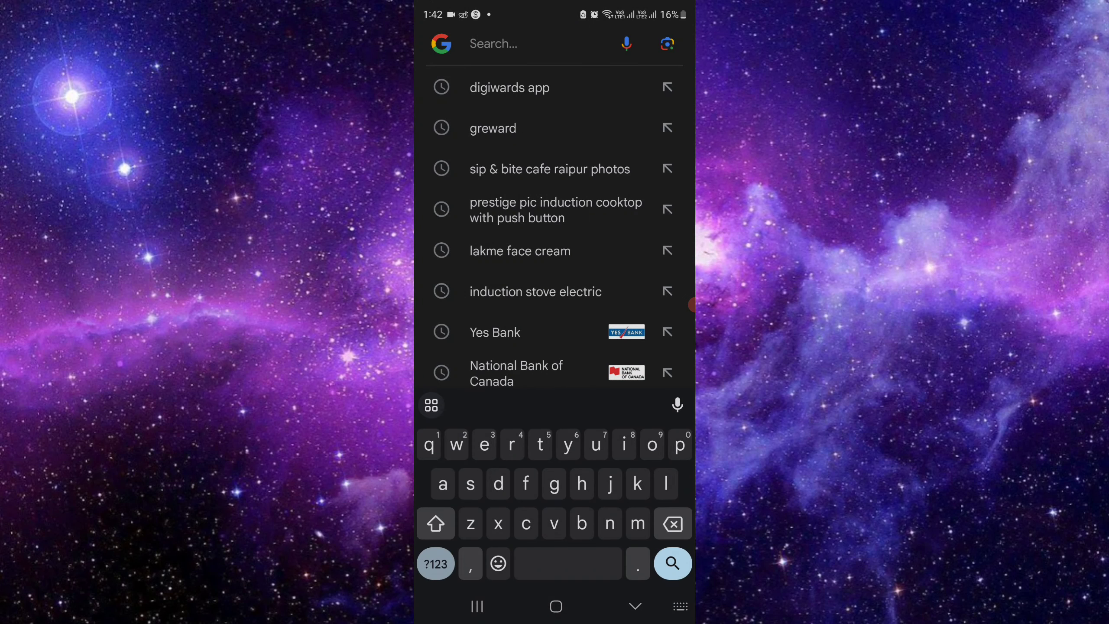
pyautogui.write('Schwab')
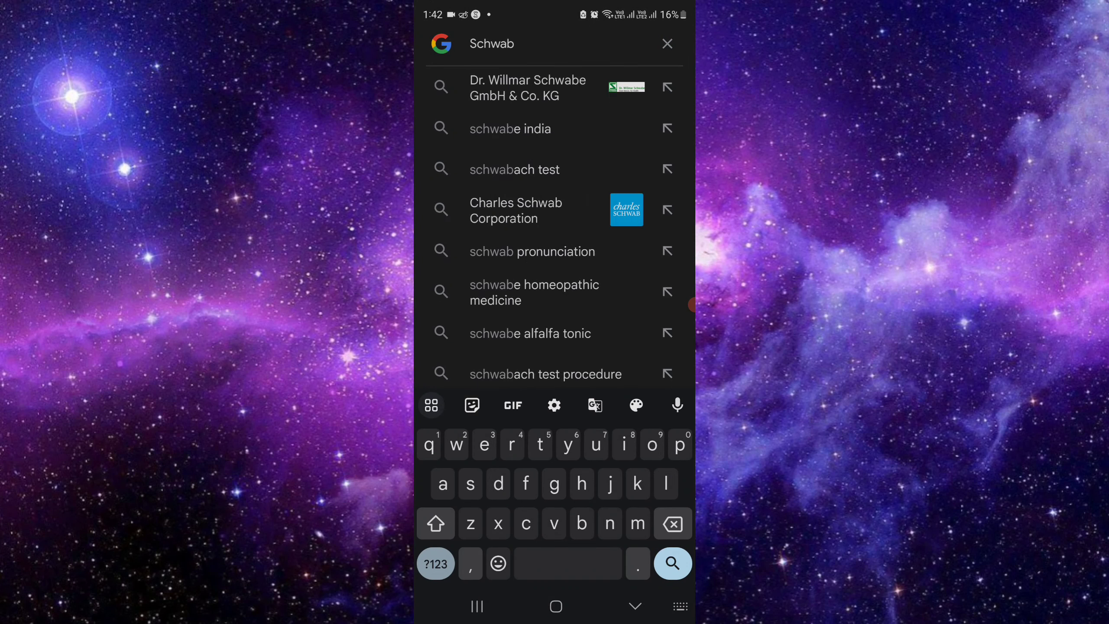
pyautogui.write(' app')
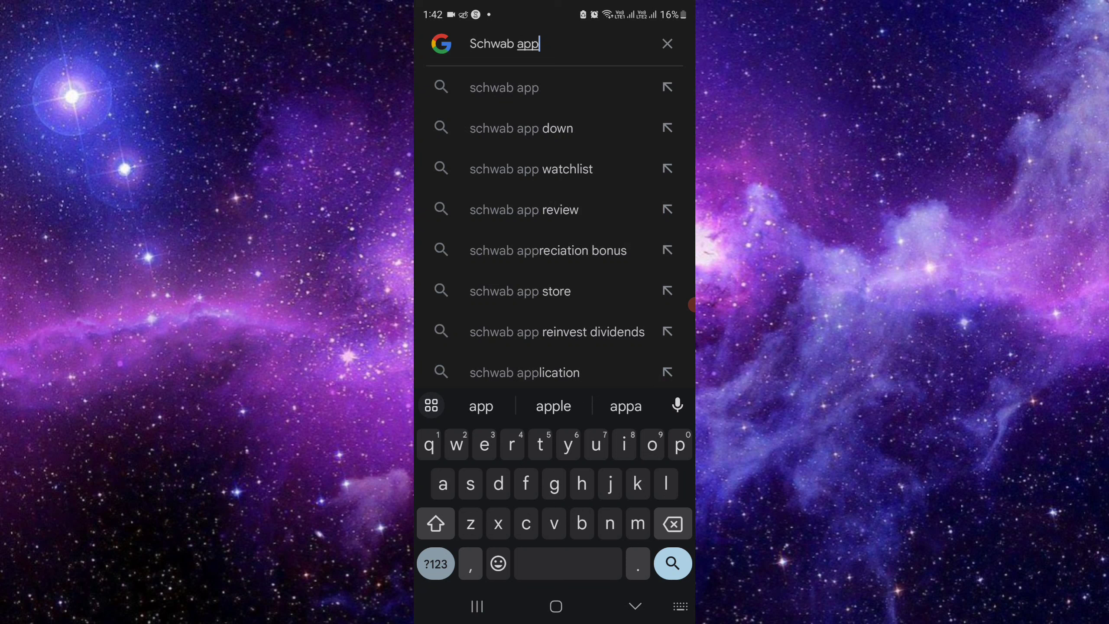
pyautogui.press('BackSpace')
pyautogui.write('p')
pyautogui.press('Return')
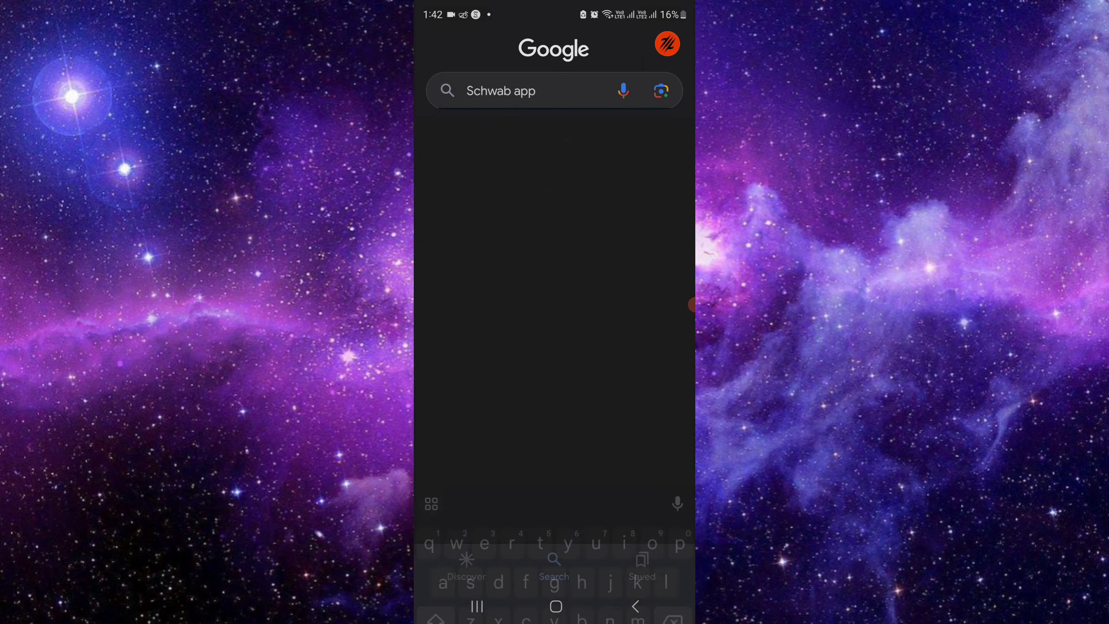
pyautogui.scroll(-3, 554, 347)
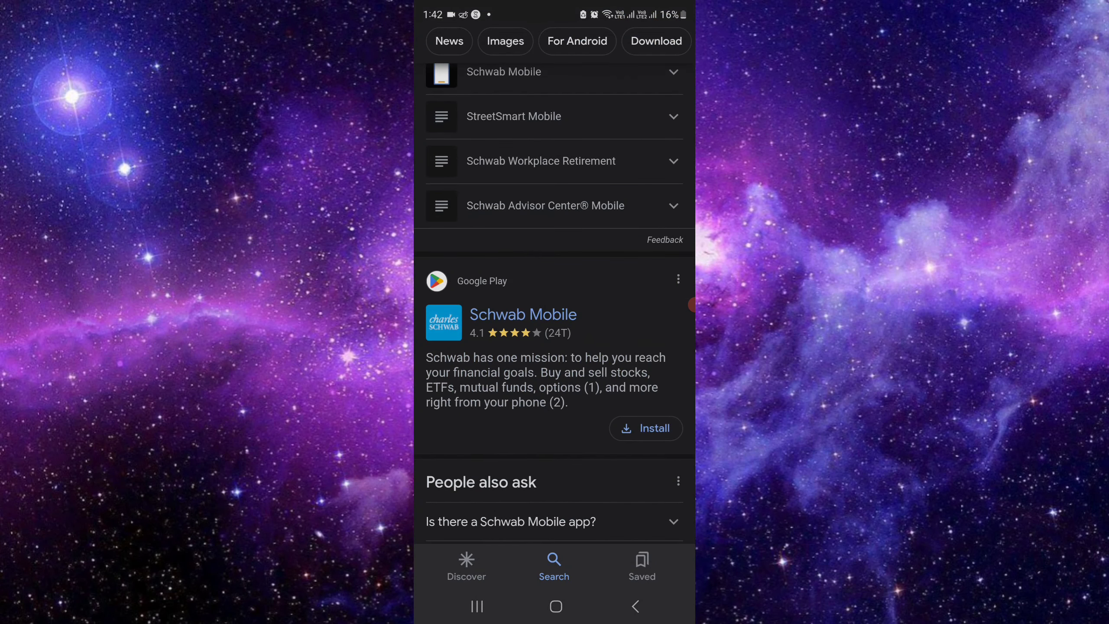
pyautogui.click(522, 315)
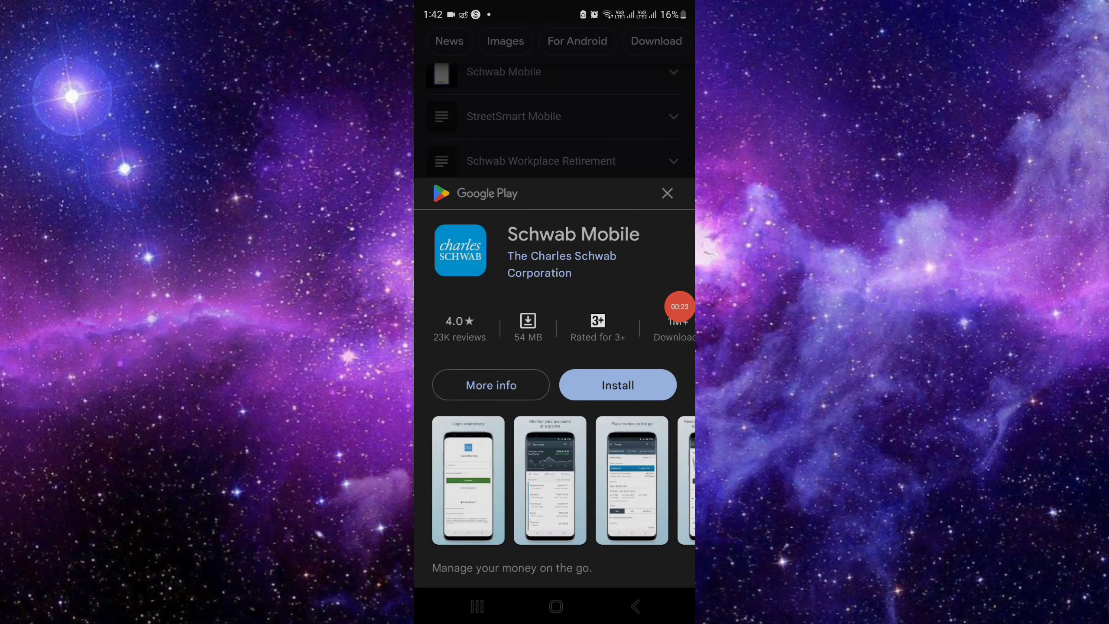
# Step: Install Schwab Mobile from the Play Store sheet and wait until Open appears
pyautogui.click(618, 385)
pyautogui.click(679, 306)
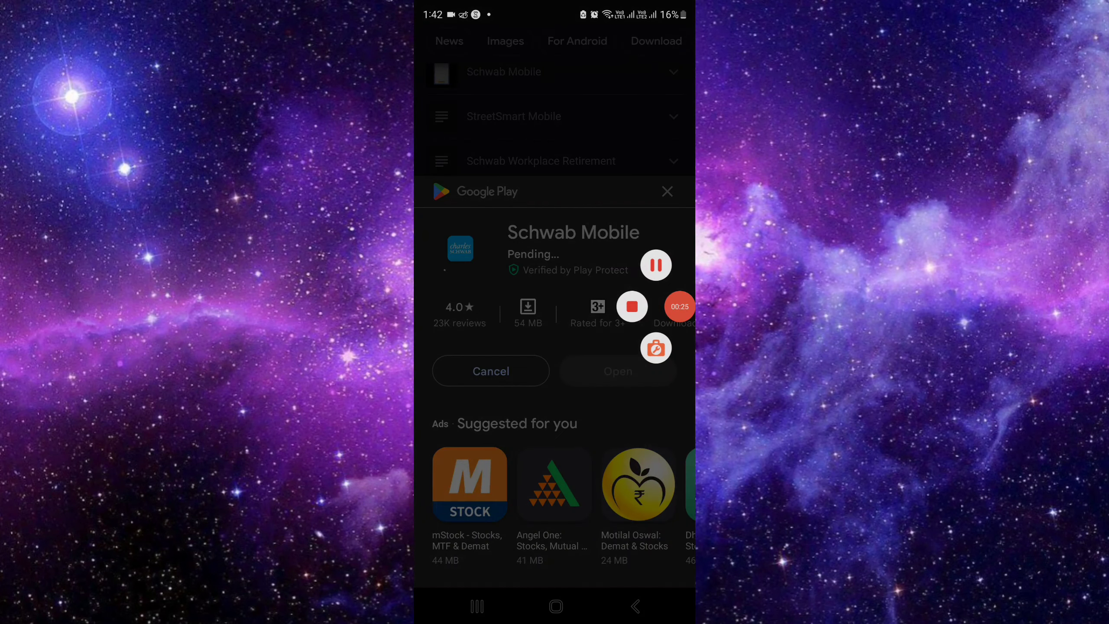
pyautogui.click(679, 306)
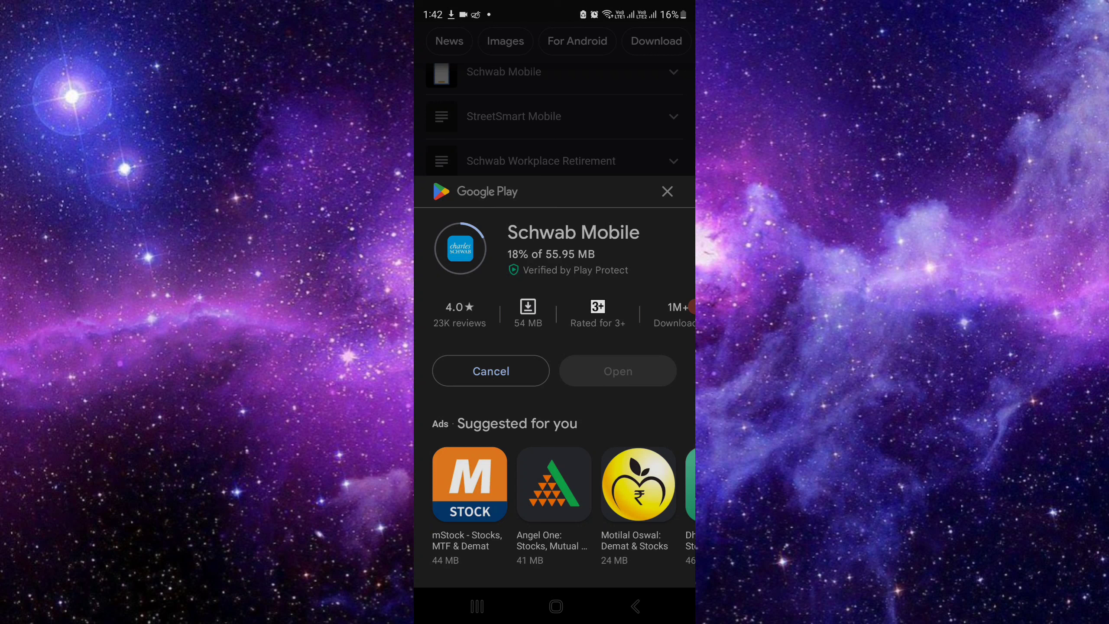
pyautogui.moveTo(691, 306); pyautogui.dragTo(679, 275)
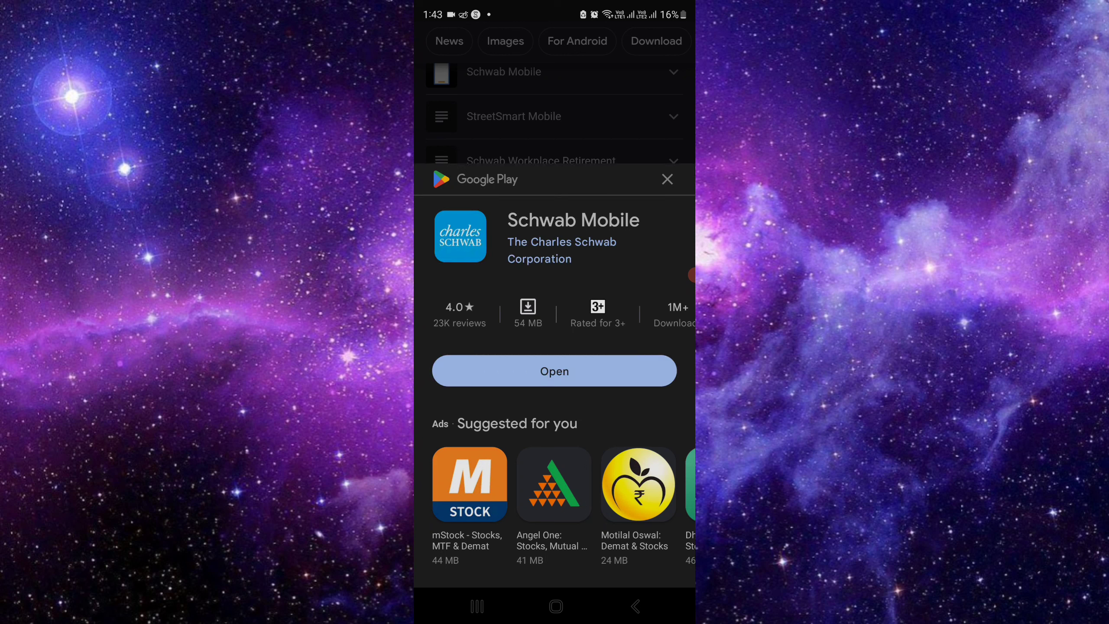
# Step: Launch Schwab Mobile to its splash screen, dismiss the notification request, and return home
pyautogui.click(555, 371)
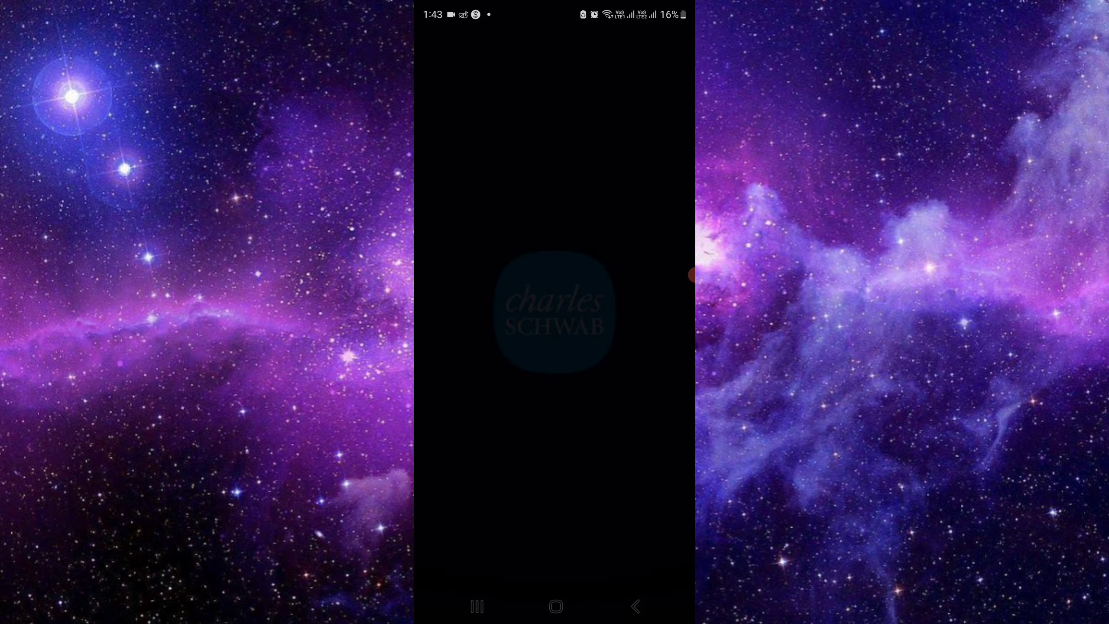
pyautogui.click(555, 500)
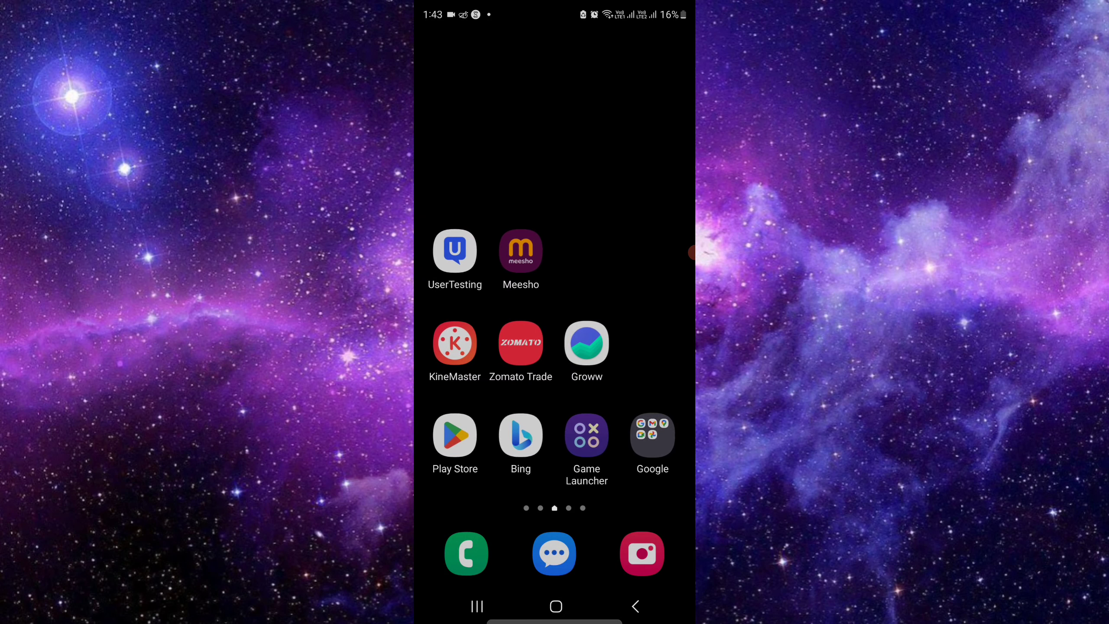
pyautogui.click(692, 252)
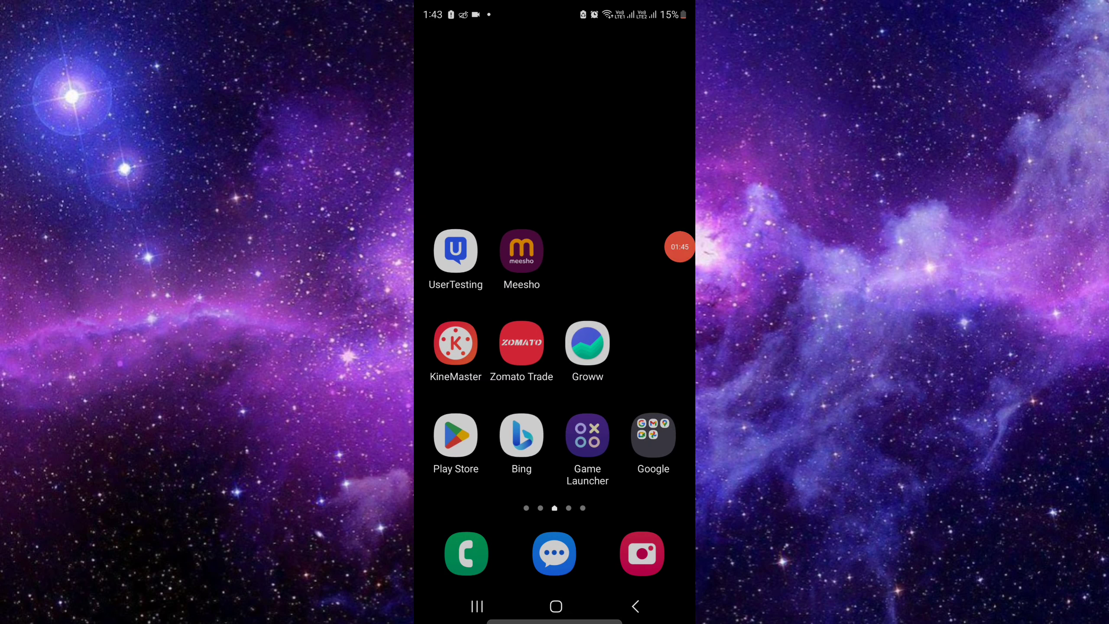